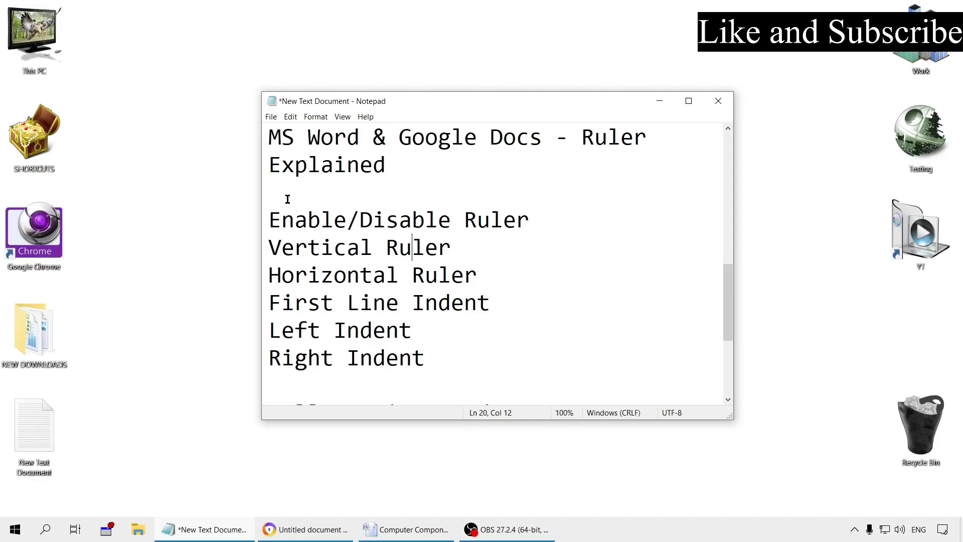
Step: Review the list of ruler topics in the Notepad notes, from Enable/Disable Ruler down to Tab Stops
{"action": "left_click", "coordinate": [328, 193]}
{"action": "left_click", "coordinate": [300, 532]}
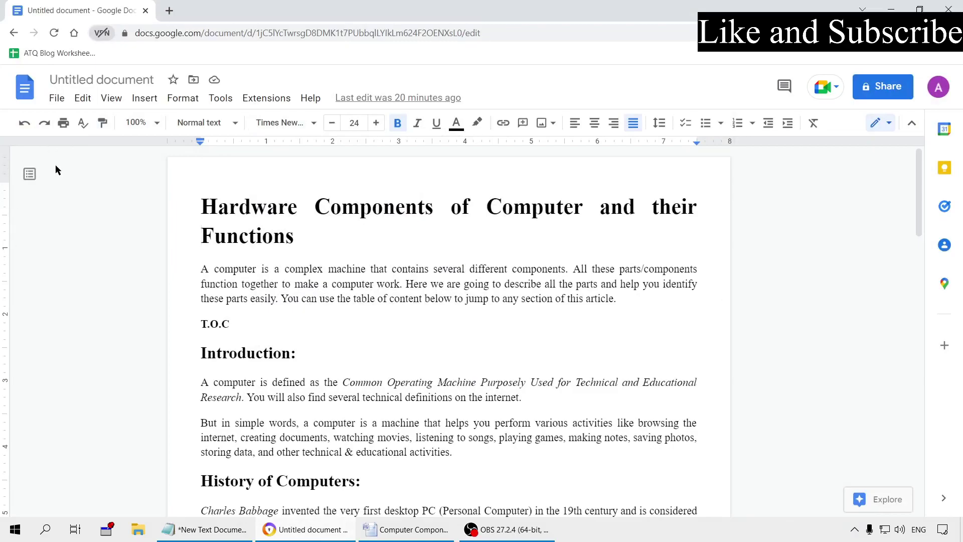
{"action": "left_click", "coordinate": [300, 529]}
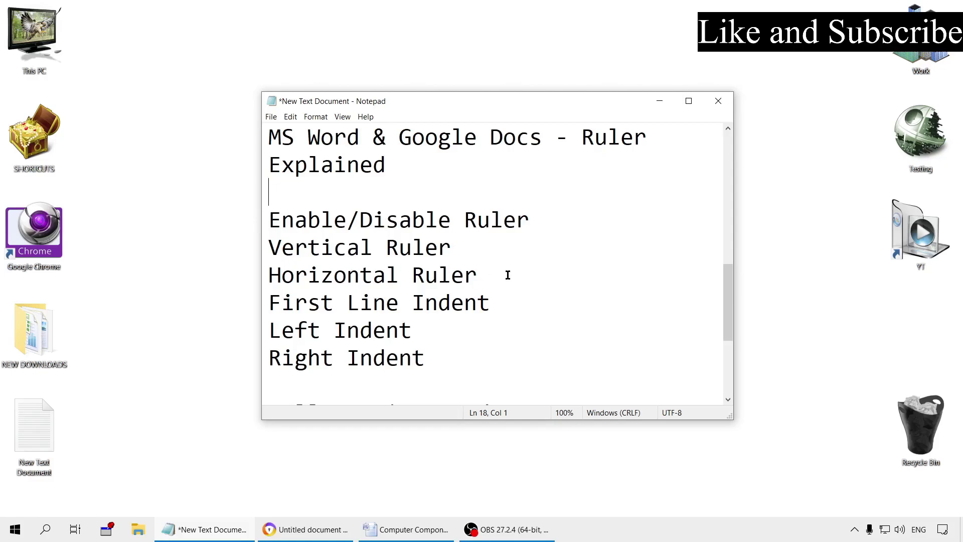
{"action": "scroll", "coordinate": [508, 275], "scroll_direction": "down", "scroll_amount": 1}
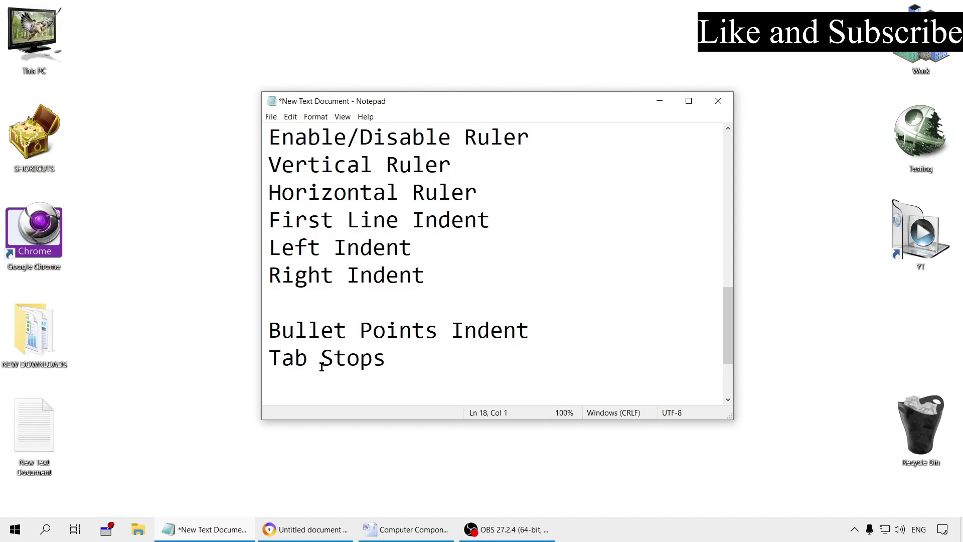
{"action": "left_click", "coordinate": [392, 356]}
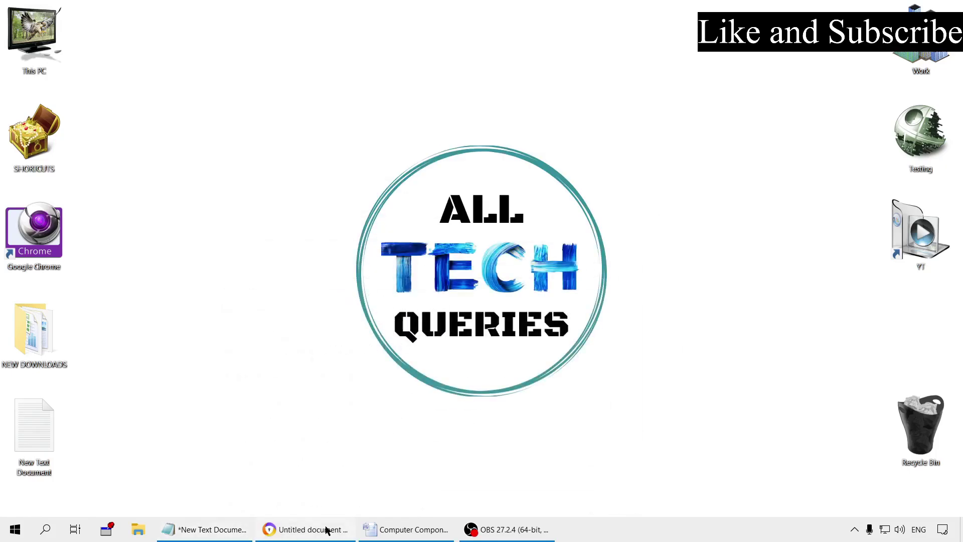
Step: Switch to the Google Docs document and check its Show ruler setting without changing it
{"action": "mouse_move", "coordinate": [326, 530]}
{"action": "left_click", "coordinate": [305, 529]}
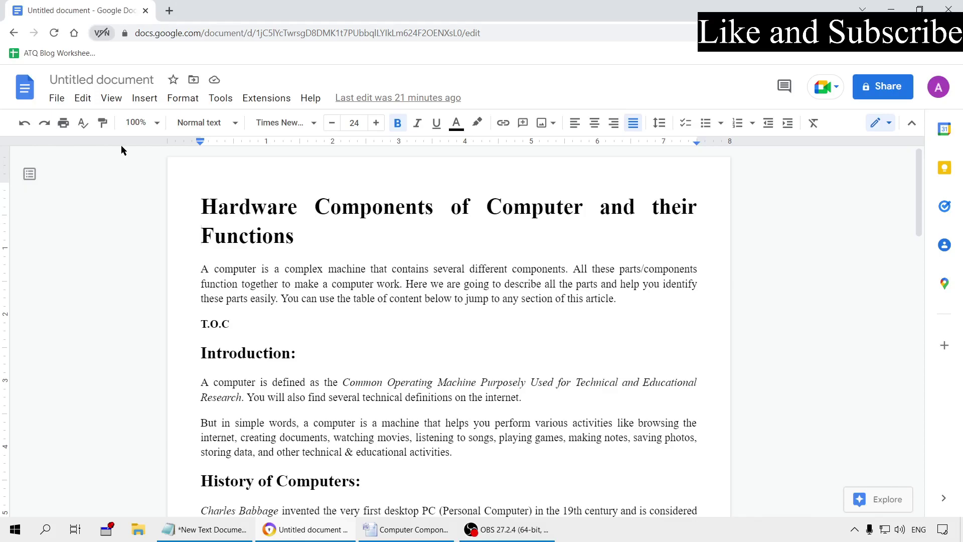
{"action": "left_click", "coordinate": [111, 99]}
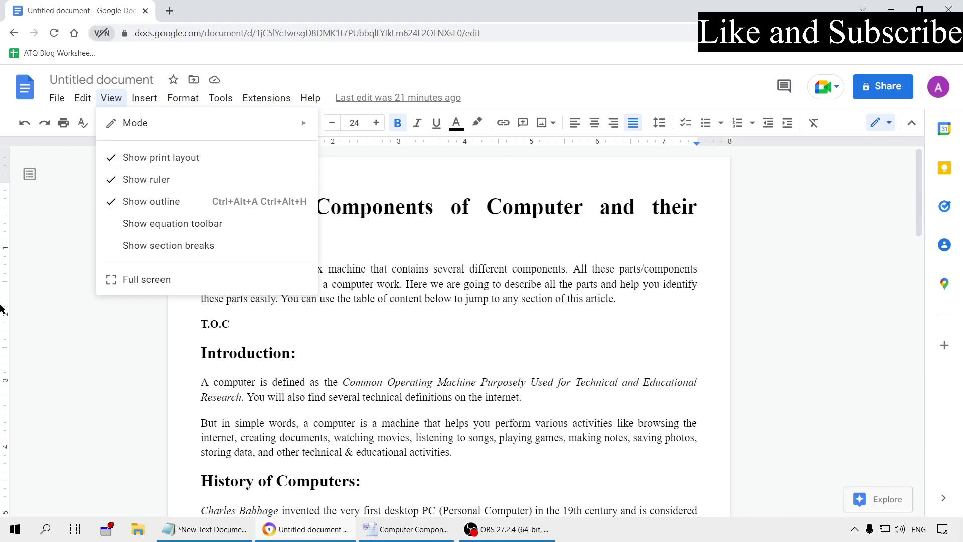
{"action": "left_click", "coordinate": [77, 384]}
Step: Switch to the Computer Components document in Word and toggle the ruler, leaving it shown
{"action": "left_click", "coordinate": [421, 530]}
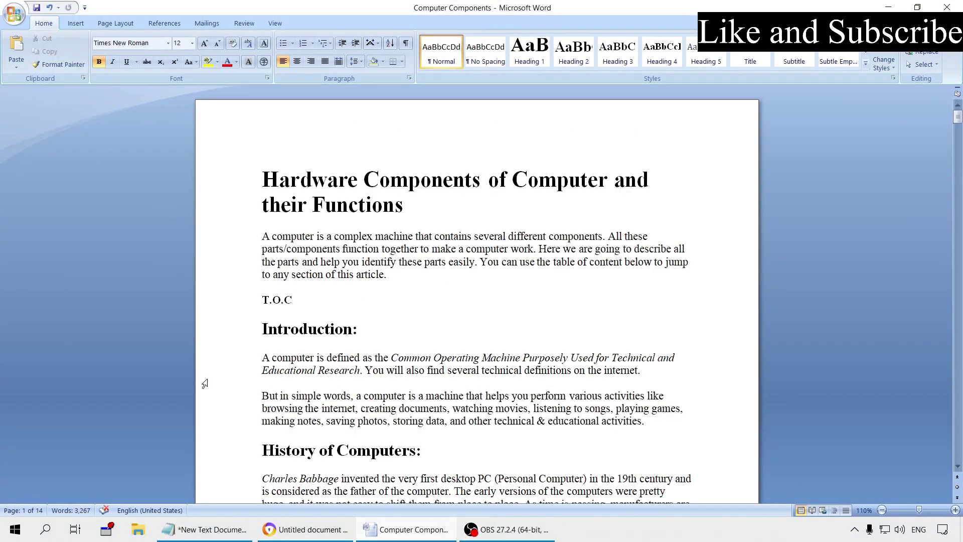
{"action": "left_click", "coordinate": [281, 24]}
{"action": "left_click", "coordinate": [151, 42]}
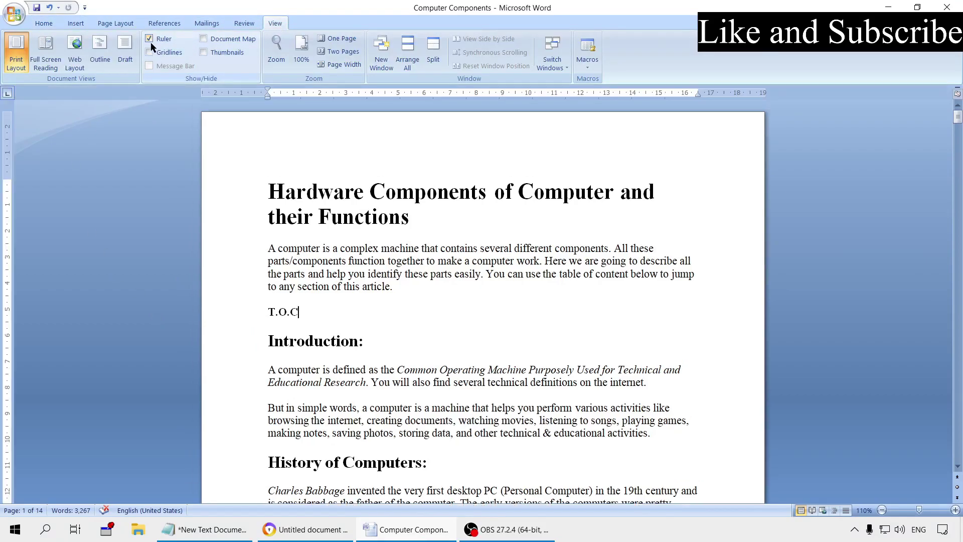
{"action": "left_click", "coordinate": [150, 40]}
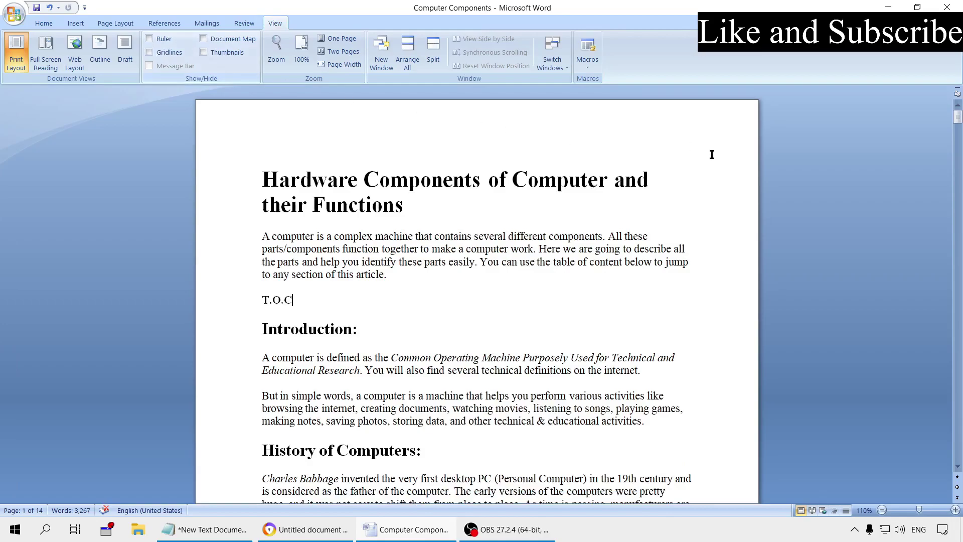
{"action": "left_click", "coordinate": [958, 95]}
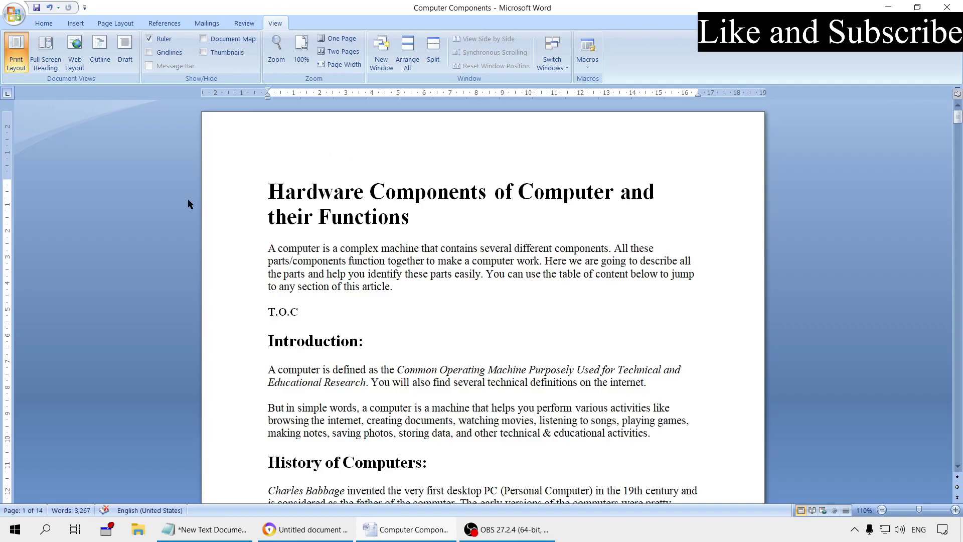
{"action": "scroll", "coordinate": [710, 337], "scroll_direction": "down", "scroll_amount": 5}
{"action": "scroll", "coordinate": [708, 337], "scroll_direction": "up", "scroll_amount": 5}
Step: Highlight the Vertical Ruler and Horizontal Ruler lines in the Notepad notes, and return to the Google Docs document
{"action": "left_click", "coordinate": [333, 534]}
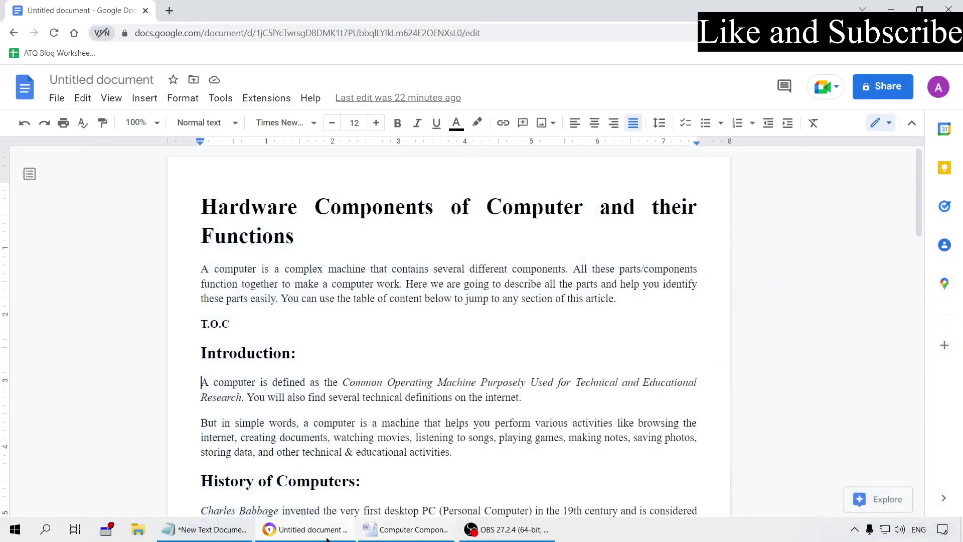
{"action": "left_click", "coordinate": [315, 532]}
{"action": "left_click", "coordinate": [315, 532]}
{"action": "left_click", "coordinate": [206, 530]}
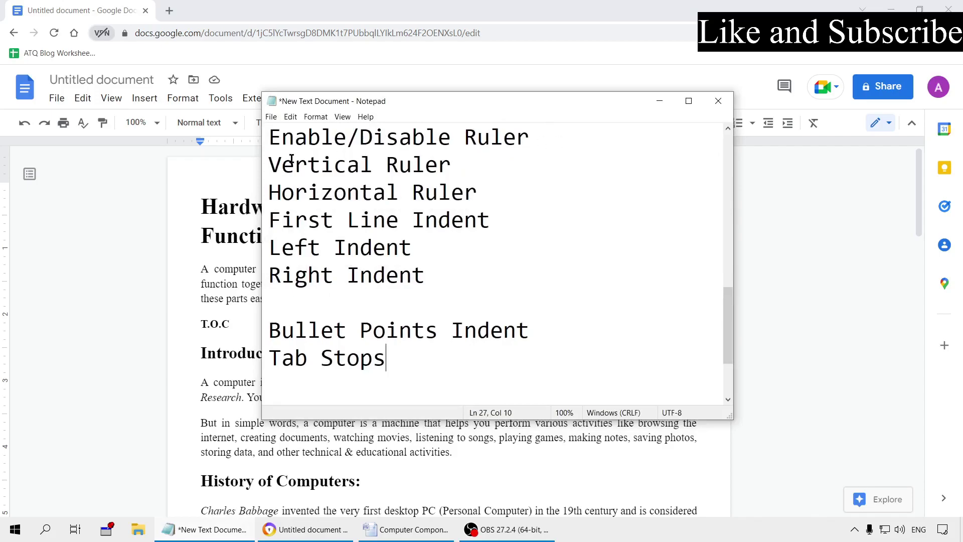
{"action": "left_click_drag", "start_coordinate": [269, 161], "coordinate": [494, 181]}
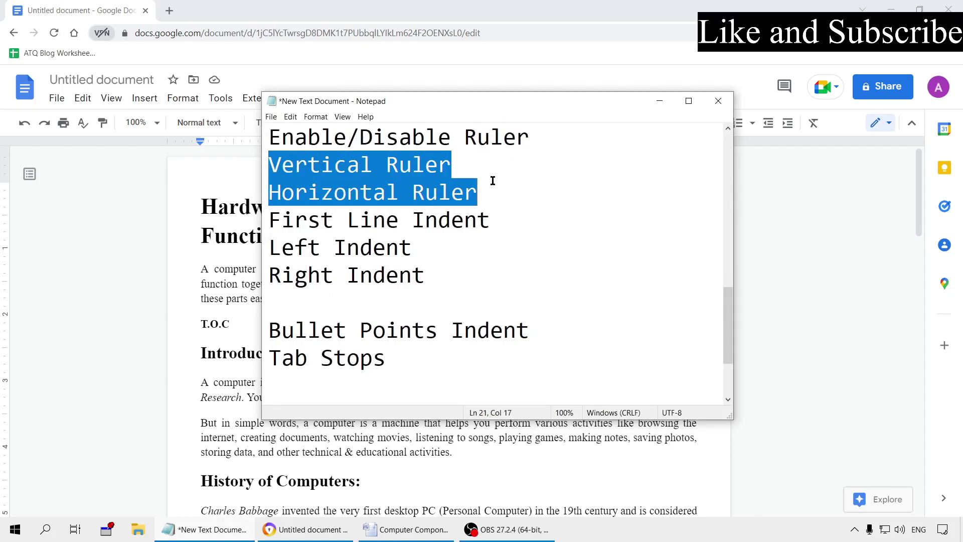
{"action": "left_click", "coordinate": [665, 104]}
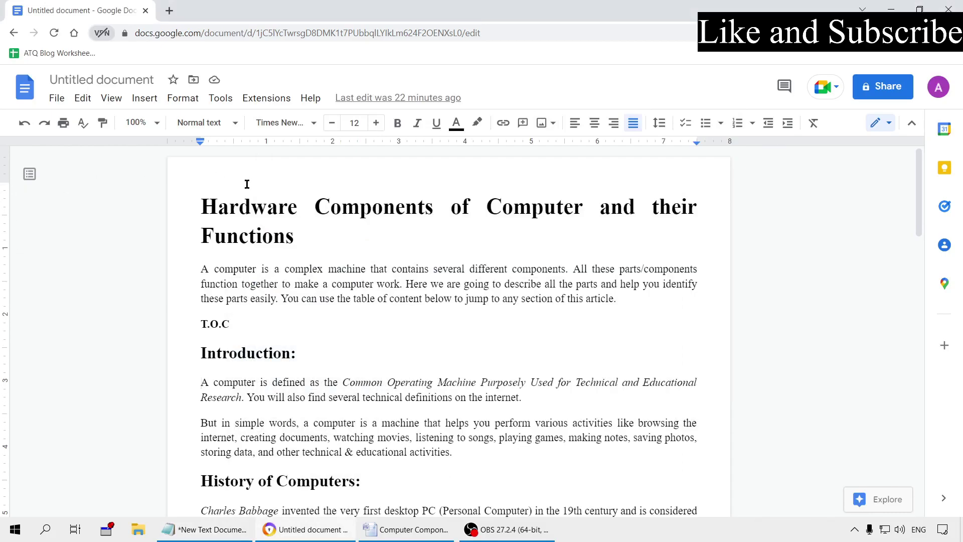
Step: Examine the vertical and horizontal rulers in the Google Docs document and in the Word document
{"action": "scroll", "coordinate": [291, 387], "scroll_direction": "down", "scroll_amount": 3}
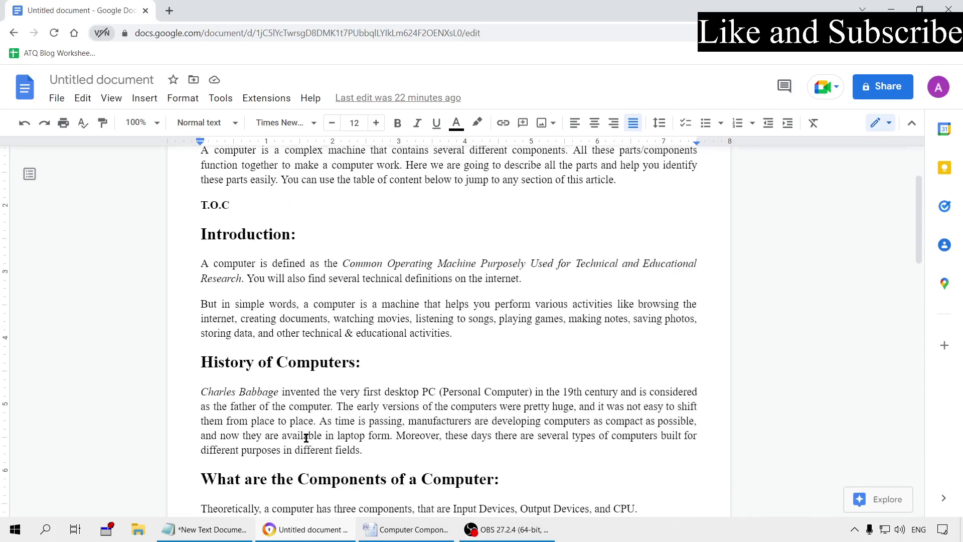
{"action": "scroll", "coordinate": [261, 416], "scroll_direction": "up", "scroll_amount": 2}
{"action": "scroll", "coordinate": [255, 408], "scroll_direction": "up", "scroll_amount": 1}
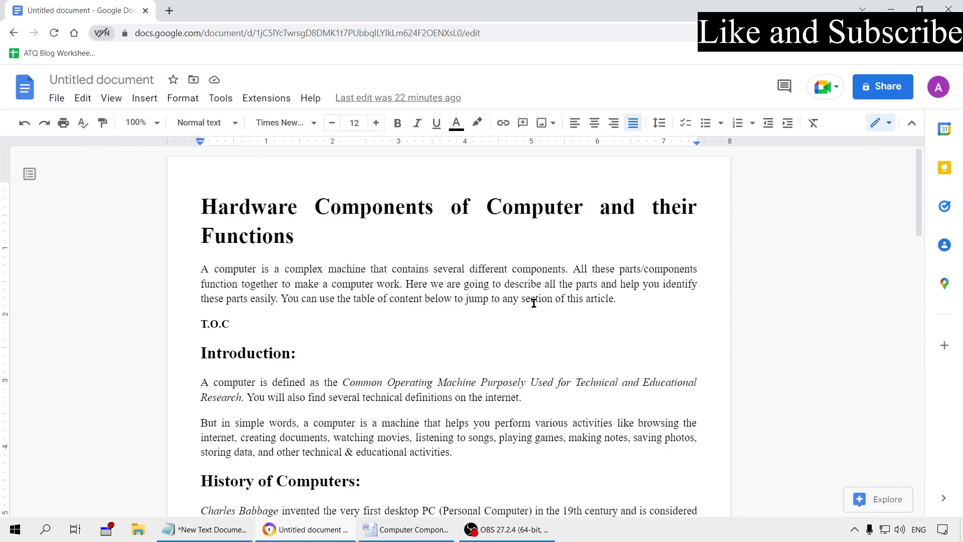
{"action": "left_click", "coordinate": [396, 530]}
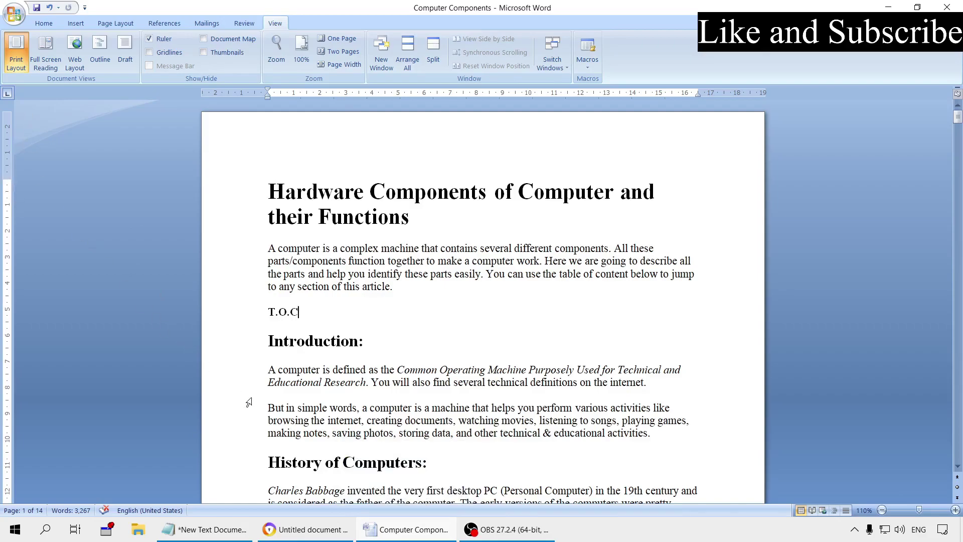
Step: Increase the top margin of the Google Docs document on the vertical ruler, and undo the change
{"action": "left_click", "coordinate": [294, 530]}
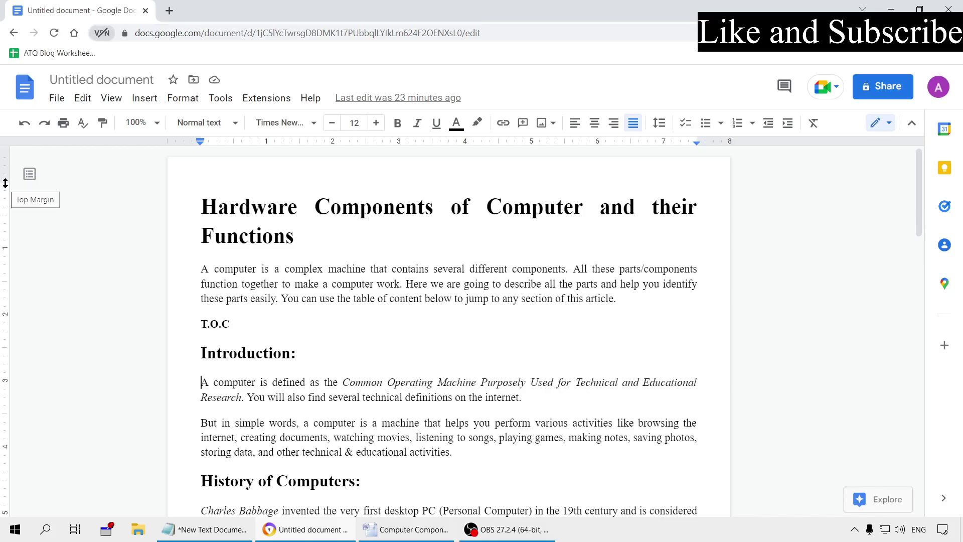
{"action": "left_click_drag", "start_coordinate": [5, 187], "coordinate": [4, 206]}
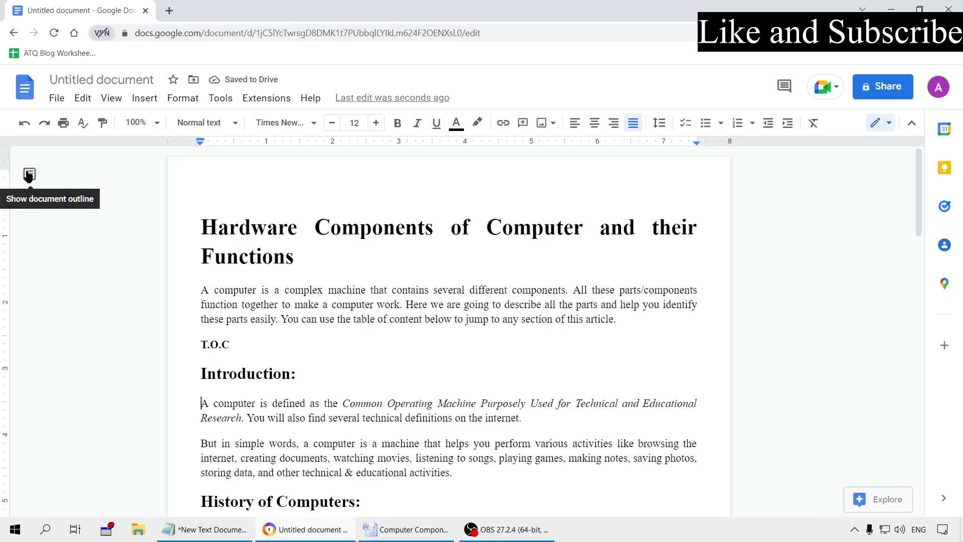
{"action": "key", "text": "ctrl+z"}
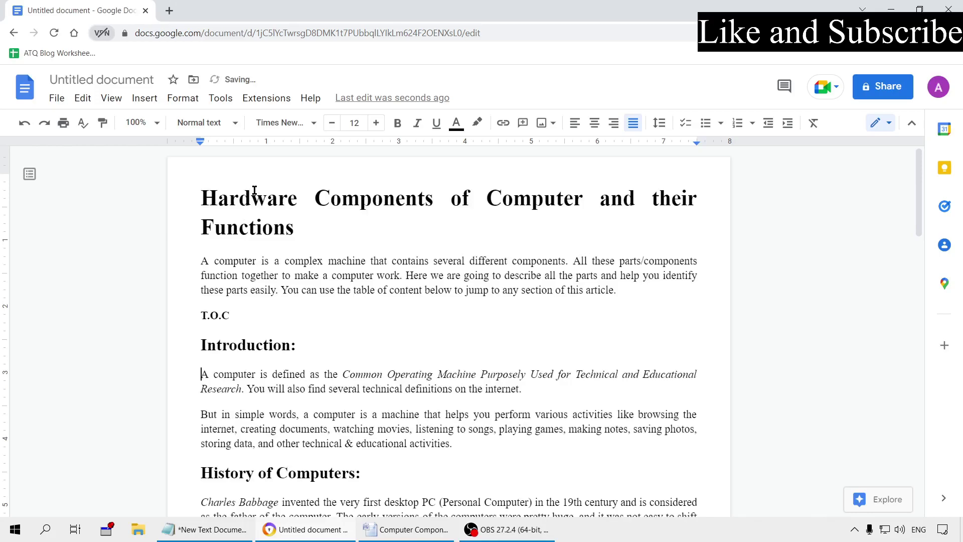
Step: Switch to the Word document and reduce its top margin on the vertical ruler
{"action": "left_click", "coordinate": [398, 536]}
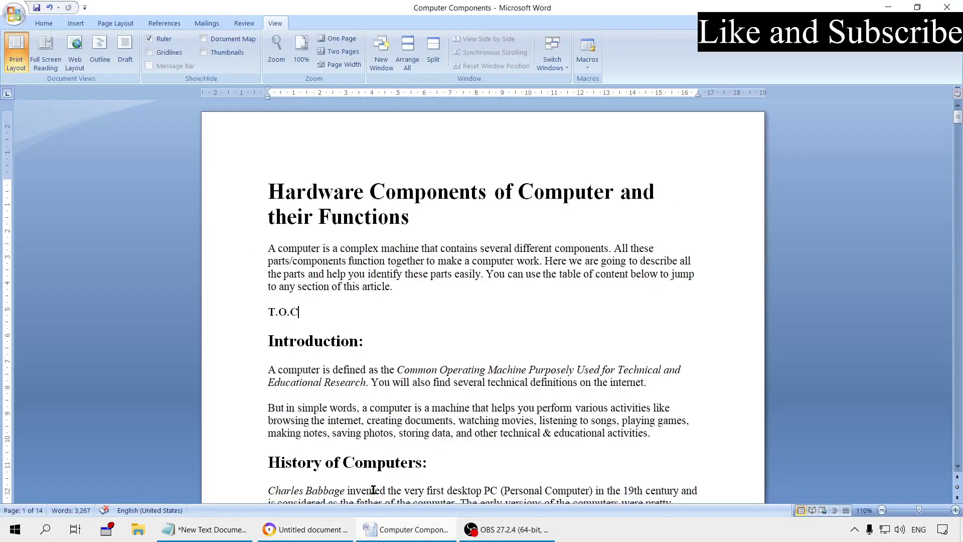
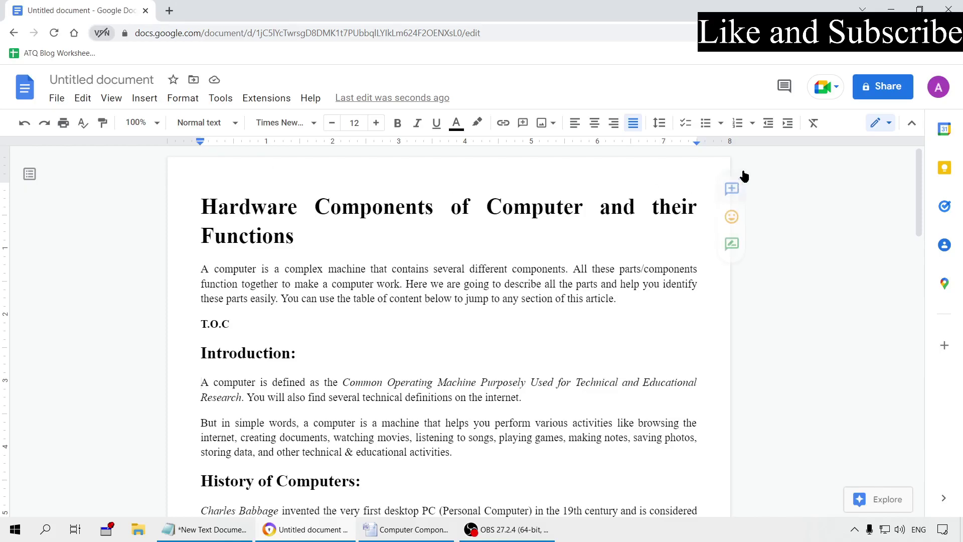
{"action": "key", "text": "alt+Tab"}
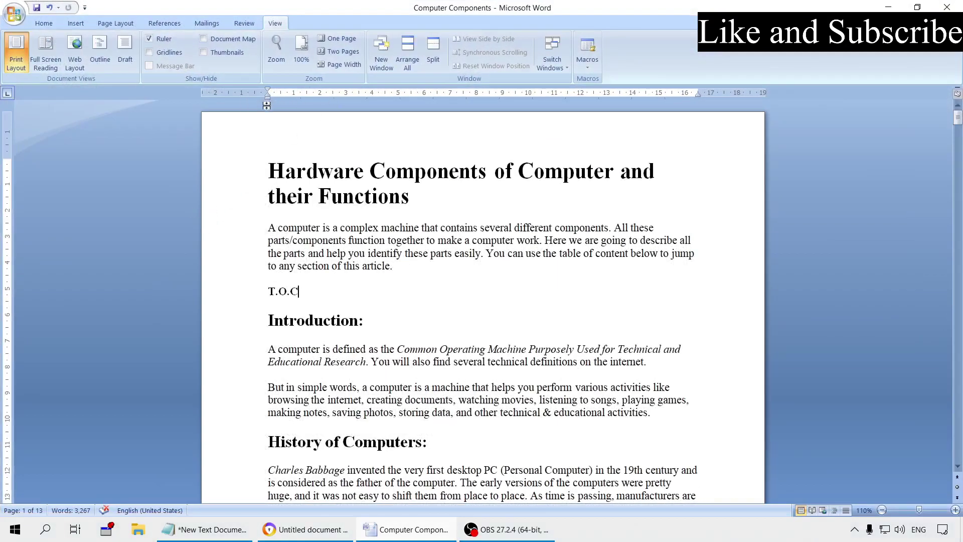
Step: Check the left margin marker in Google Docs, and reduce the Word document's left and right margins by about 1 cm each
{"action": "key", "text": "alt+Tab"}
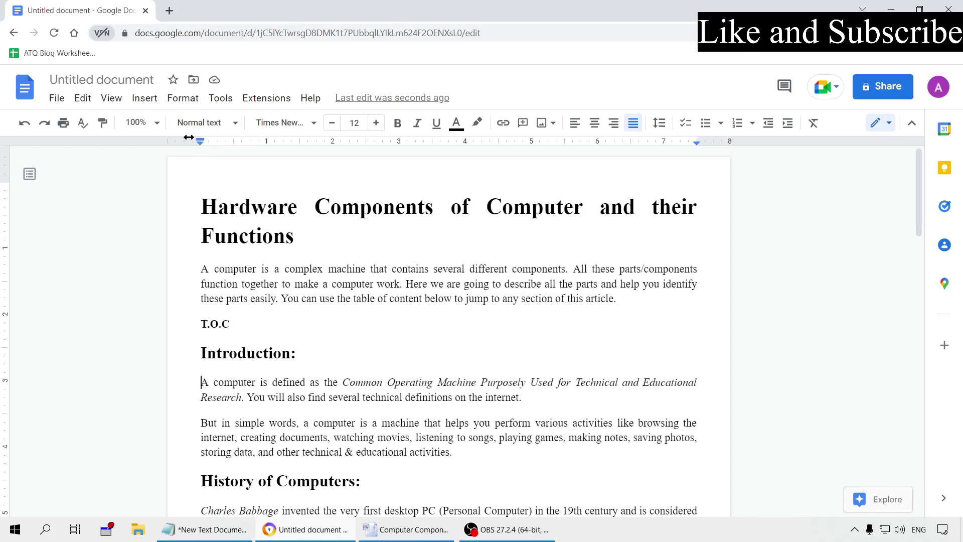
{"action": "mouse_move", "coordinate": [200, 137]}
{"action": "left_mouse_down"}
{"action": "mouse_move", "coordinate": [242, 144]}
{"action": "mouse_move", "coordinate": [201, 137]}
{"action": "left_mouse_up"}
{"action": "left_click", "coordinate": [407, 529]}
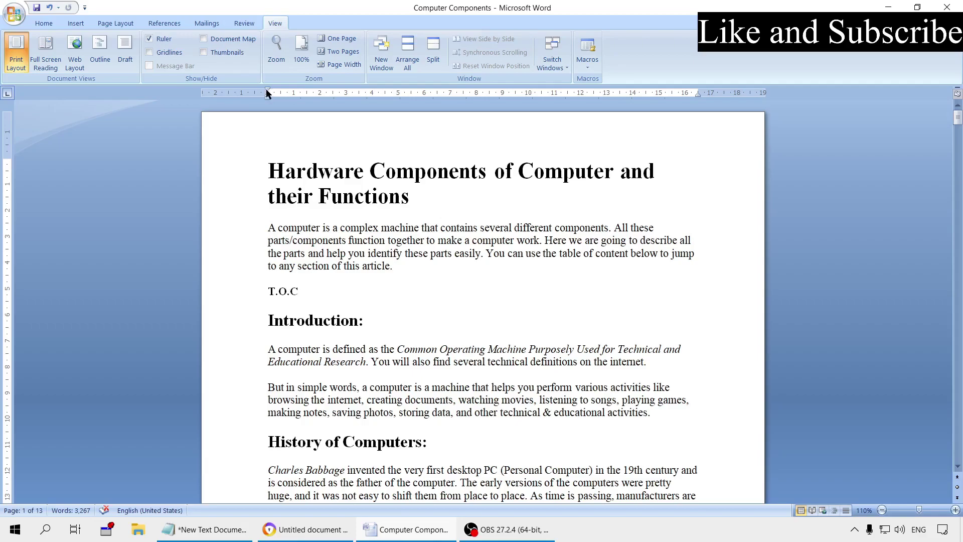
{"action": "left_click_drag", "start_coordinate": [267, 91], "coordinate": [243, 90]}
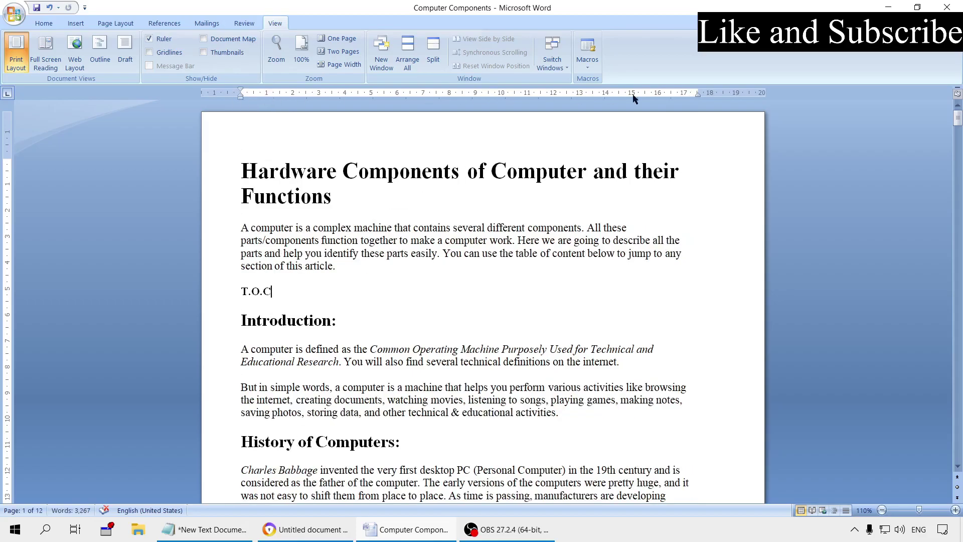
{"action": "left_click_drag", "start_coordinate": [699, 92], "coordinate": [723, 92]}
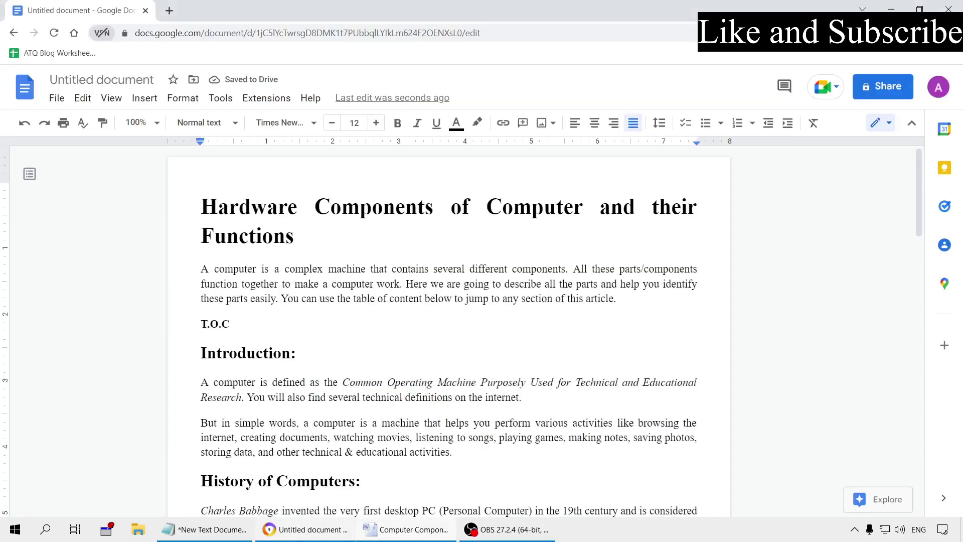
Step: In Google Docs, give the title paragraph a first-line indent of about 0.4 inch, and reset it to the left margin
{"action": "left_click", "coordinate": [306, 530]}
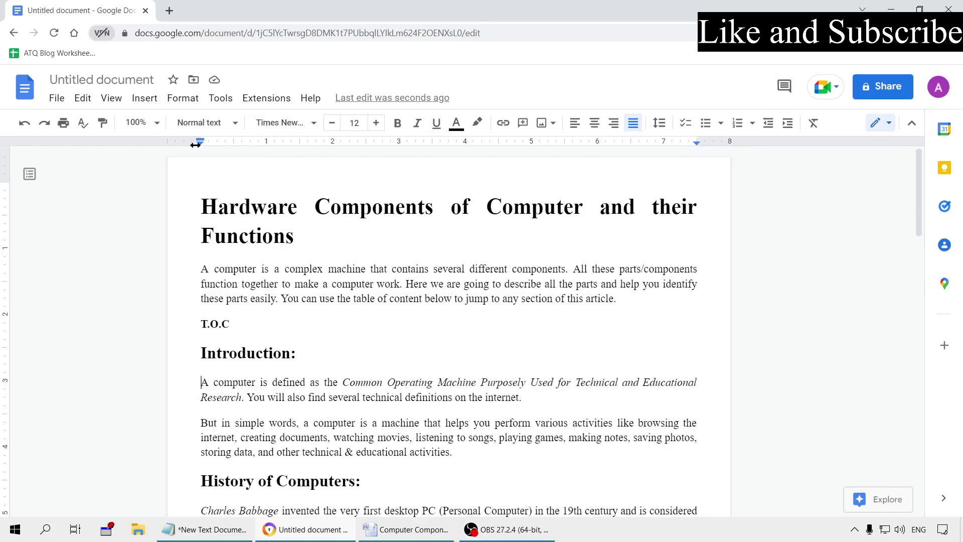
{"action": "left_click", "coordinate": [196, 211]}
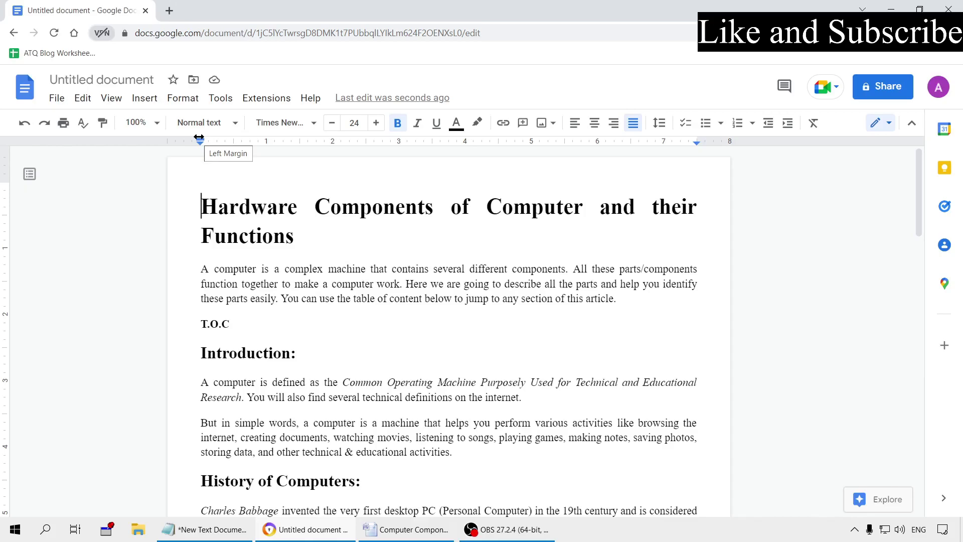
{"action": "scroll", "coordinate": [233, 245], "scroll_direction": "down", "scroll_amount": 10}
{"action": "scroll", "coordinate": [233, 245], "scroll_direction": "up", "scroll_amount": 10}
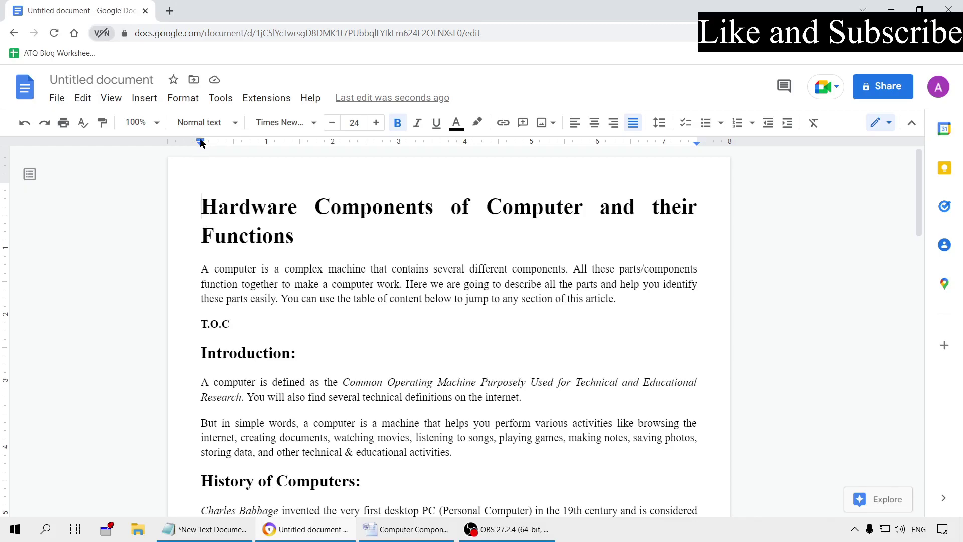
{"action": "mouse_move", "coordinate": [201, 143]}
{"action": "left_mouse_down"}
{"action": "mouse_move", "coordinate": [187, 143]}
{"action": "mouse_move", "coordinate": [224, 142]}
{"action": "left_mouse_up"}
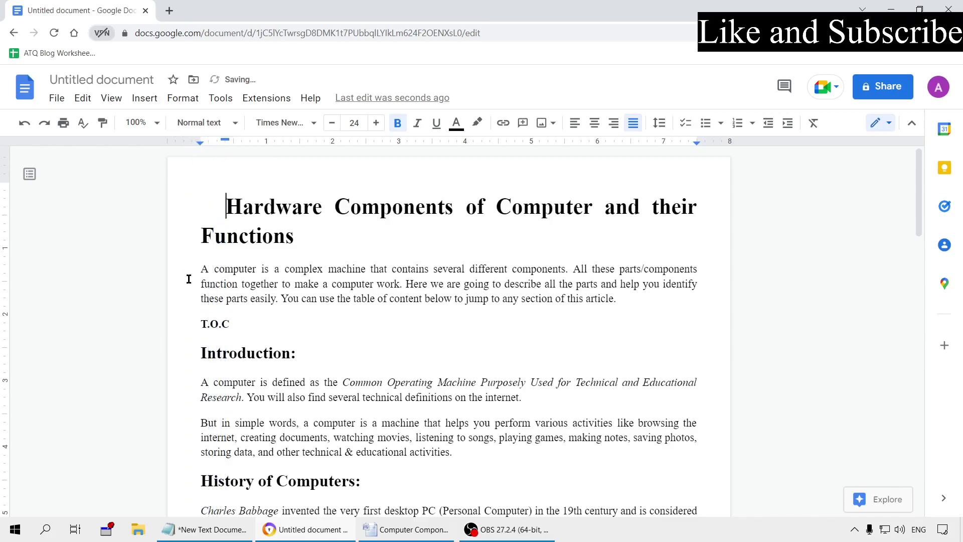
{"action": "scroll", "coordinate": [189, 313], "scroll_direction": "down", "scroll_amount": 4}
{"action": "scroll", "coordinate": [190, 271], "scroll_direction": "up", "scroll_amount": 4}
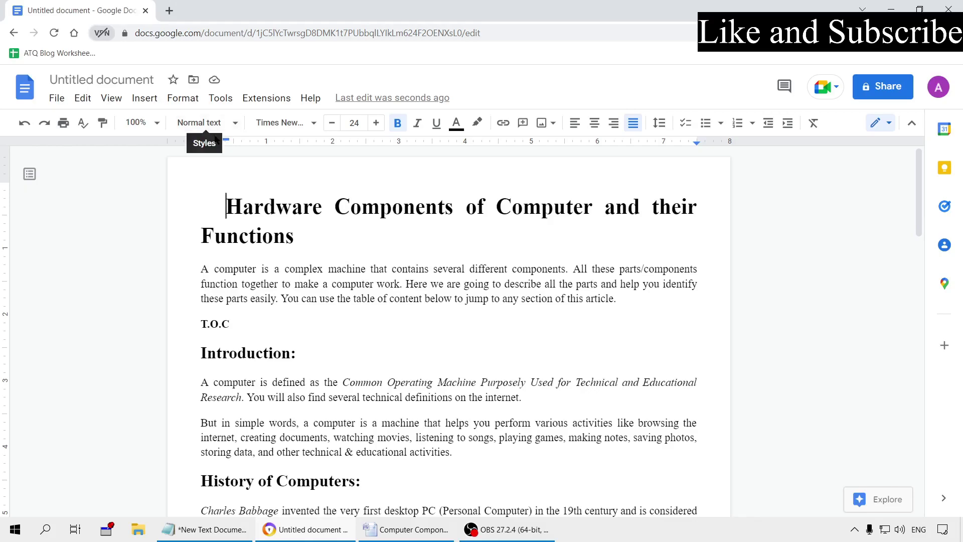
{"action": "right_click", "coordinate": [242, 136]}
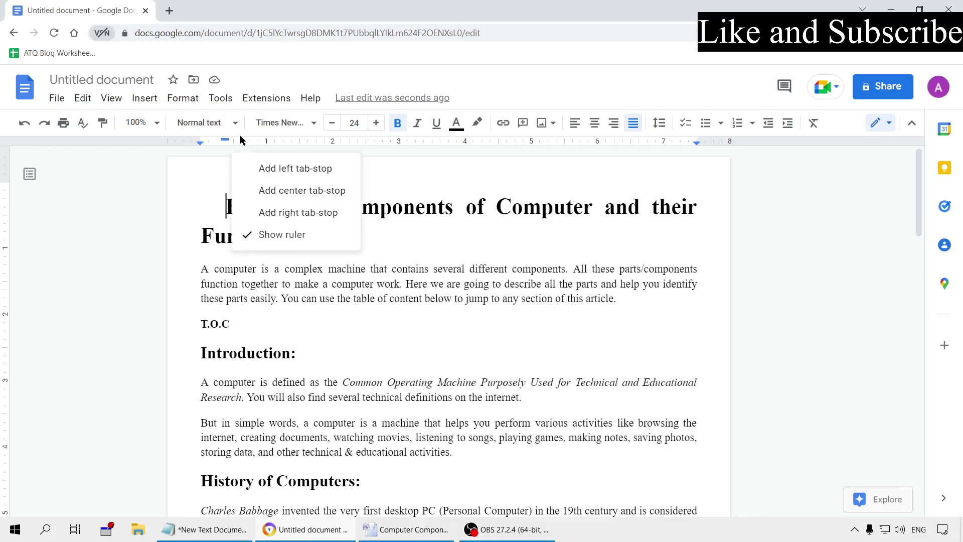
{"action": "mouse_move", "coordinate": [226, 142]}
{"action": "left_mouse_down"}
{"action": "mouse_move", "coordinate": [283, 144]}
{"action": "mouse_move", "coordinate": [200, 141]}
{"action": "left_mouse_up"}
Step: In Word, indent the T.O.C line slightly and give the title paragraph a first-line indent of about 1.7 cm
{"action": "key", "text": "alt+Tab"}
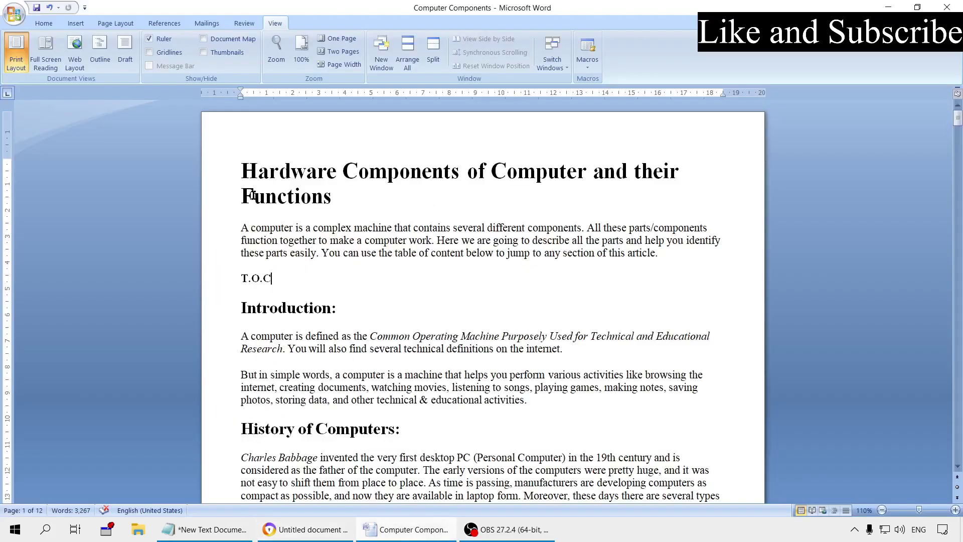
{"action": "left_click_drag", "start_coordinate": [241, 90], "coordinate": [241, 93]}
{"action": "left_click", "coordinate": [237, 171]}
{"action": "left_click_drag", "start_coordinate": [241, 92], "coordinate": [286, 90]}
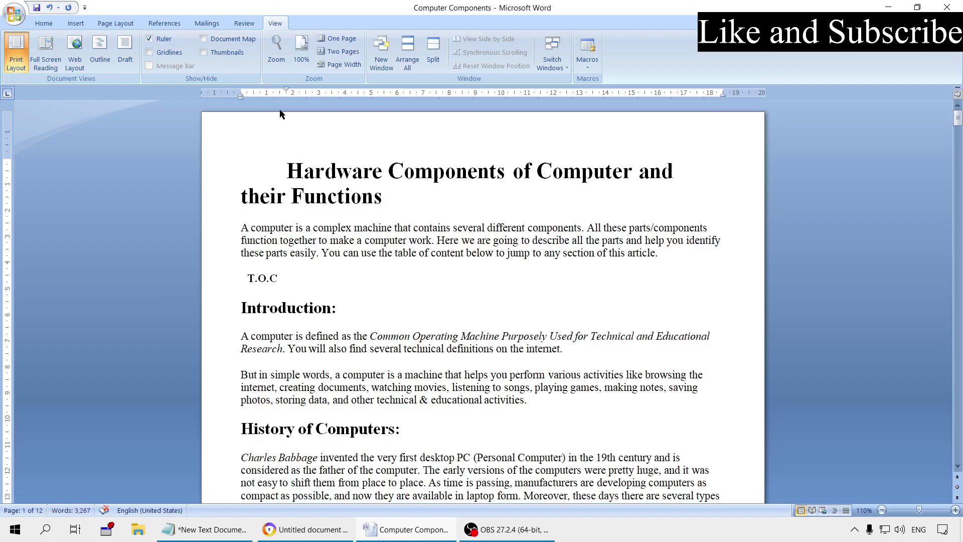
Step: Increase the left indent of the whole title paragraph in the Word document by about 0.75 cm
{"action": "key", "text": "Home"}
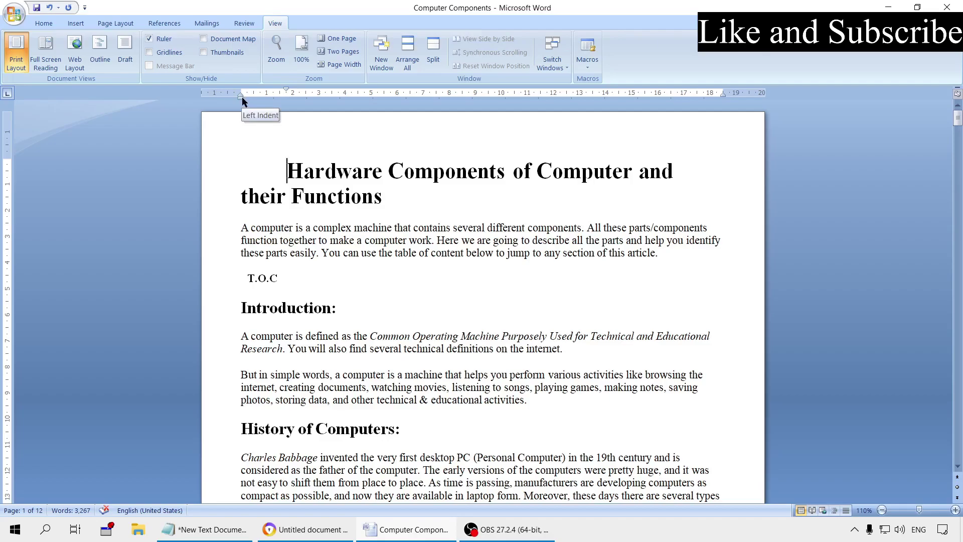
{"action": "left_click_drag", "start_coordinate": [242, 98], "coordinate": [261, 97]}
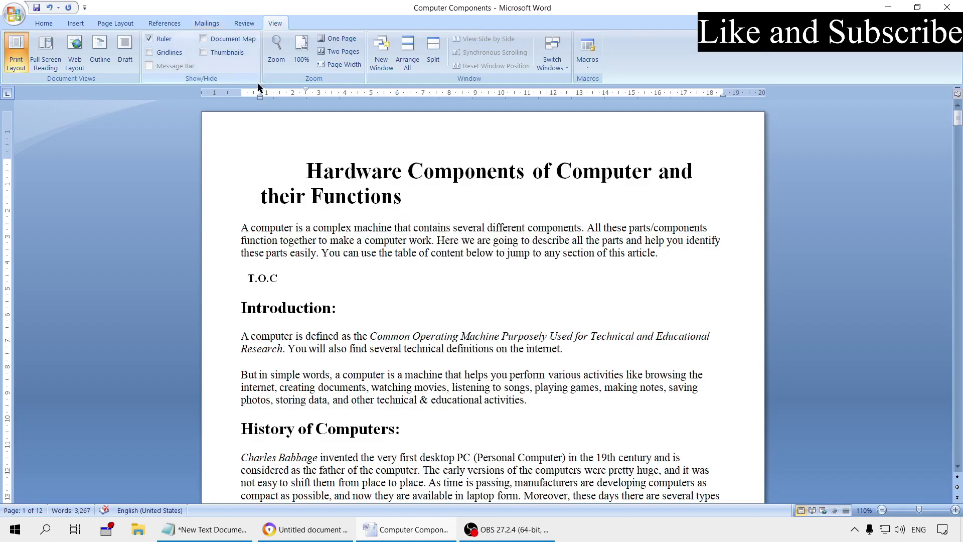
{"action": "mouse_move", "coordinate": [259, 97]}
{"action": "left_mouse_down"}
{"action": "mouse_move", "coordinate": [322, 91]}
{"action": "mouse_move", "coordinate": [260, 91]}
{"action": "left_mouse_up"}
Step: In Google Docs, set a left indent of about 0.3 inch for the title and about 0.6 inch for the paragraph below it
{"action": "key", "text": "alt+Tab"}
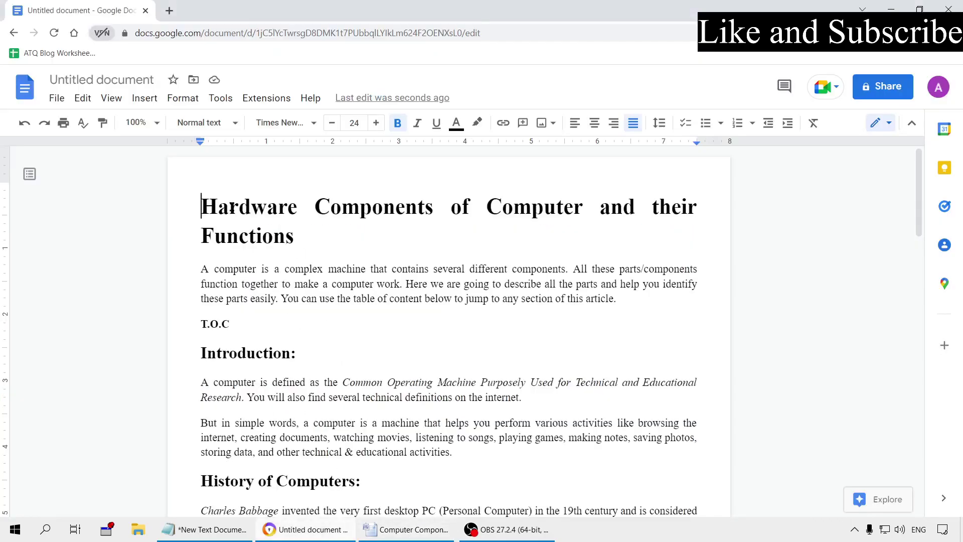
{"action": "left_click_drag", "start_coordinate": [202, 143], "coordinate": [221, 143]}
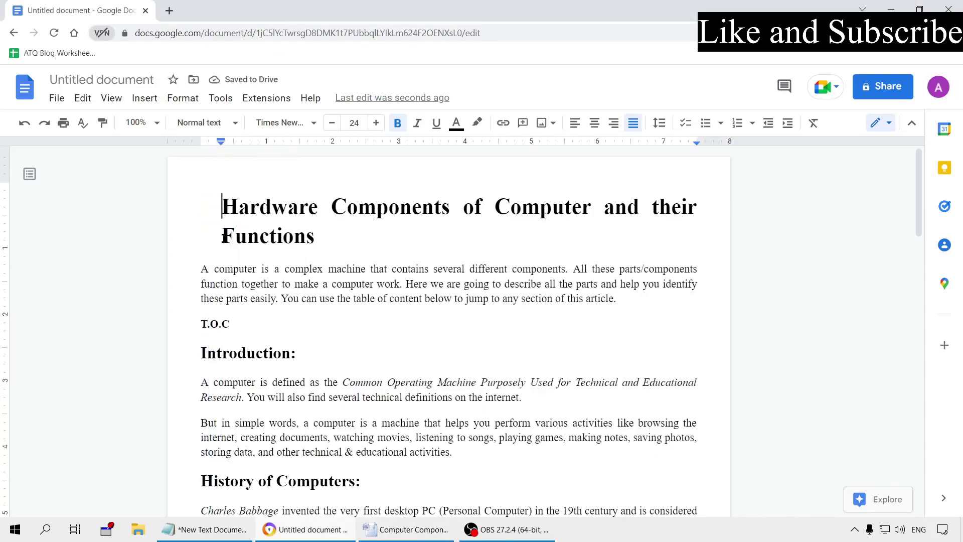
{"action": "left_click", "coordinate": [202, 271]}
{"action": "left_click_drag", "start_coordinate": [199, 141], "coordinate": [235, 145]}
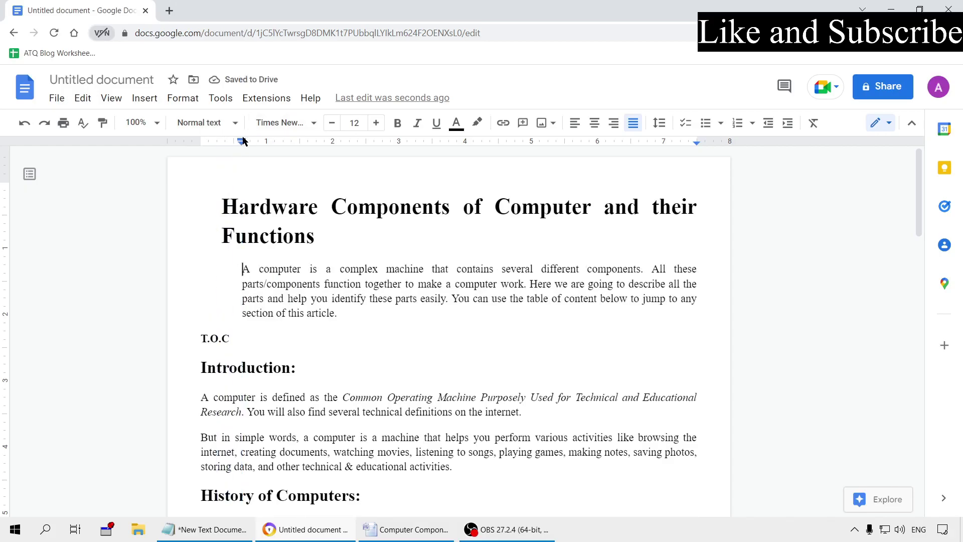
Step: Move the intro paragraph's first-line indent back to about 0.06 inch, and bring its right indent in by about 0.9 inch
{"action": "right_click", "coordinate": [243, 141]}
{"action": "left_click_drag", "start_coordinate": [243, 141], "coordinate": [205, 139]}
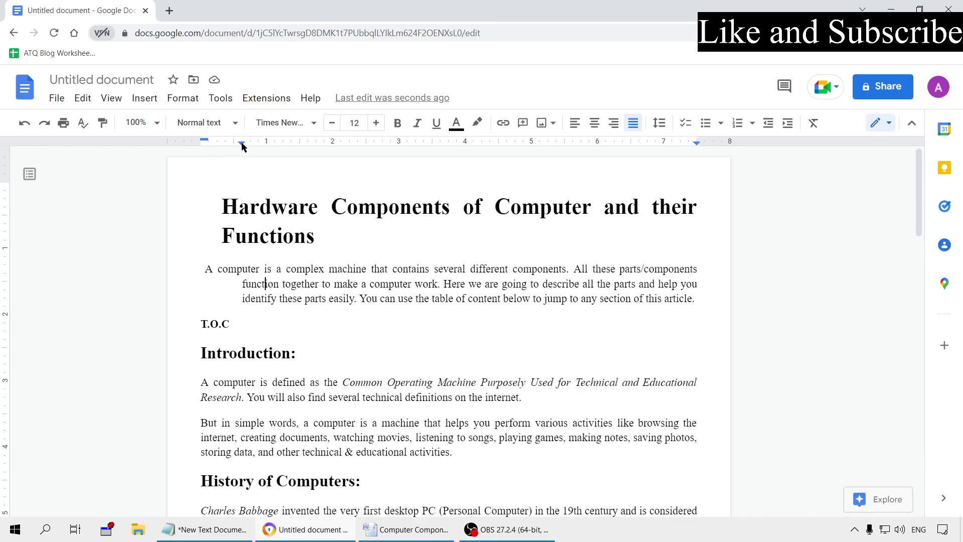
{"action": "left_click_drag", "start_coordinate": [698, 144], "coordinate": [639, 146]}
{"action": "right_click", "coordinate": [663, 143]}
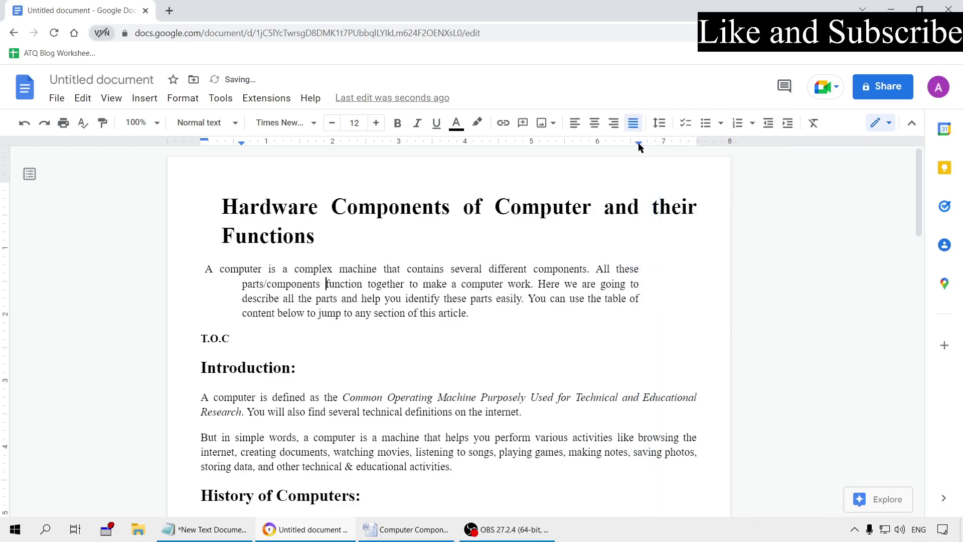